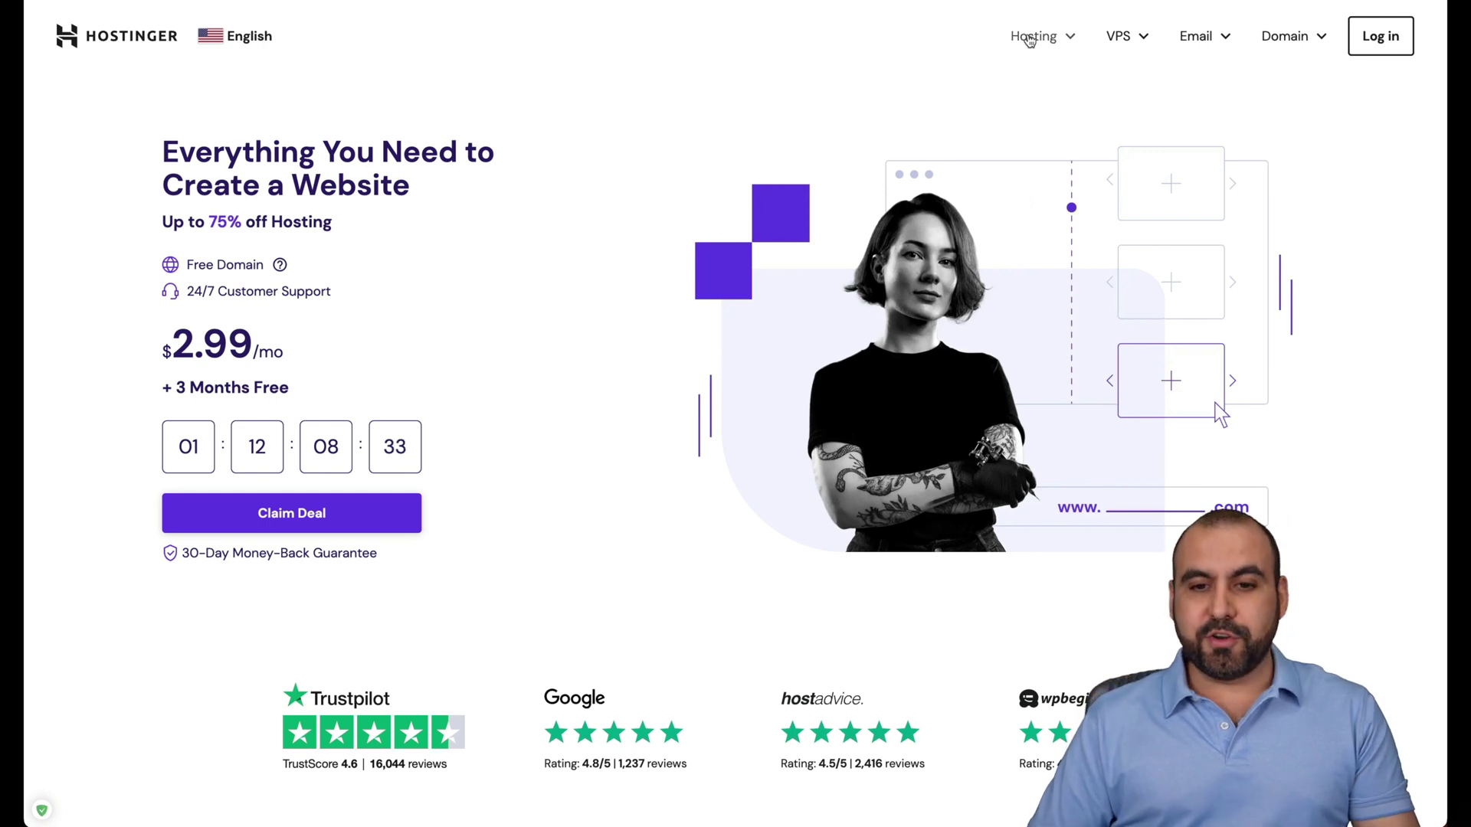
Open the Web Hosting plans page and add Premium Web Hosting to the cart.
left_click(1005, 97)
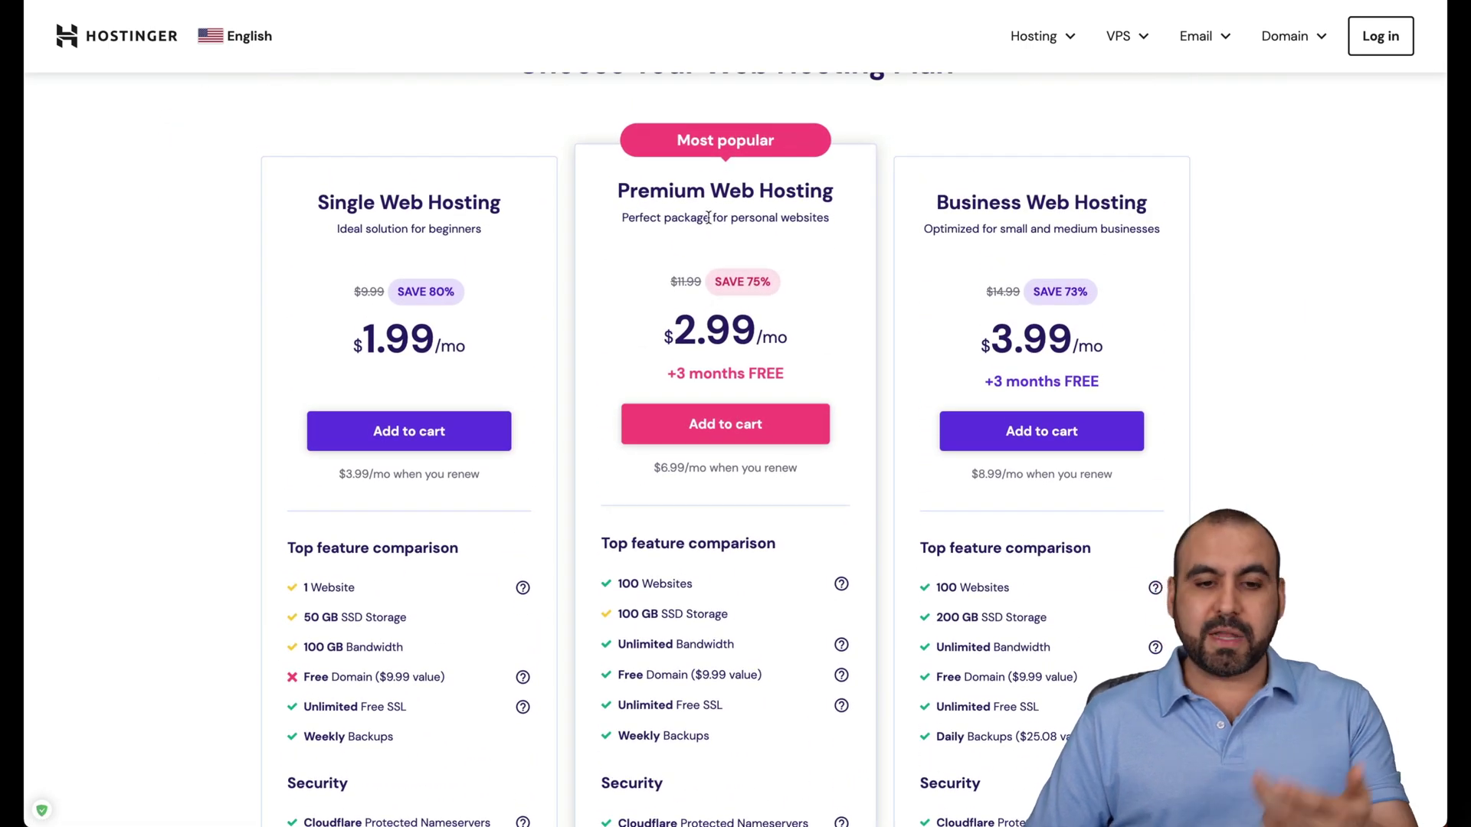
scroll(818, 297, "down", 3)
scroll(818, 297, "down", 2)
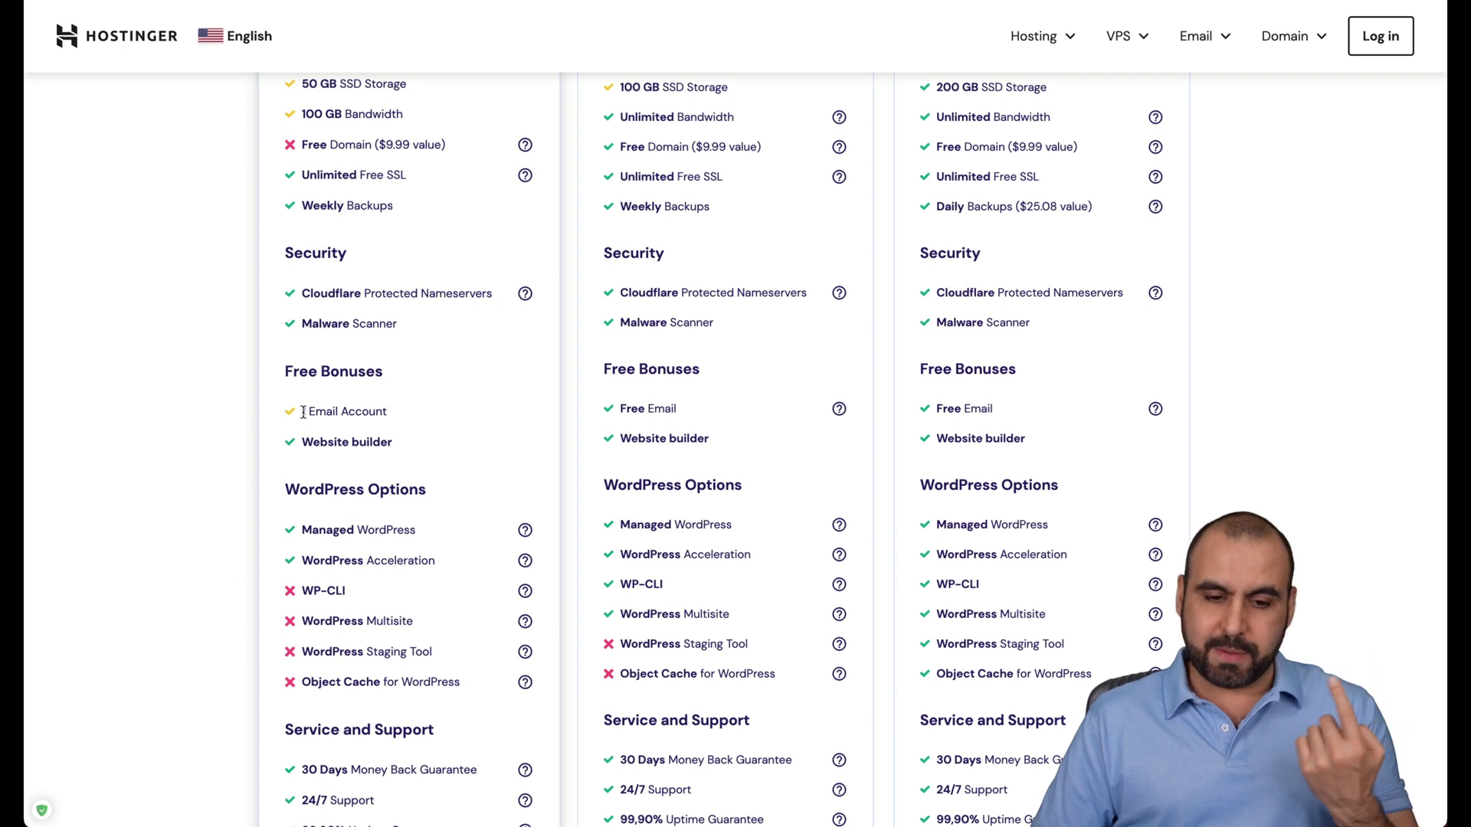
scroll(759, 408, "up", 4)
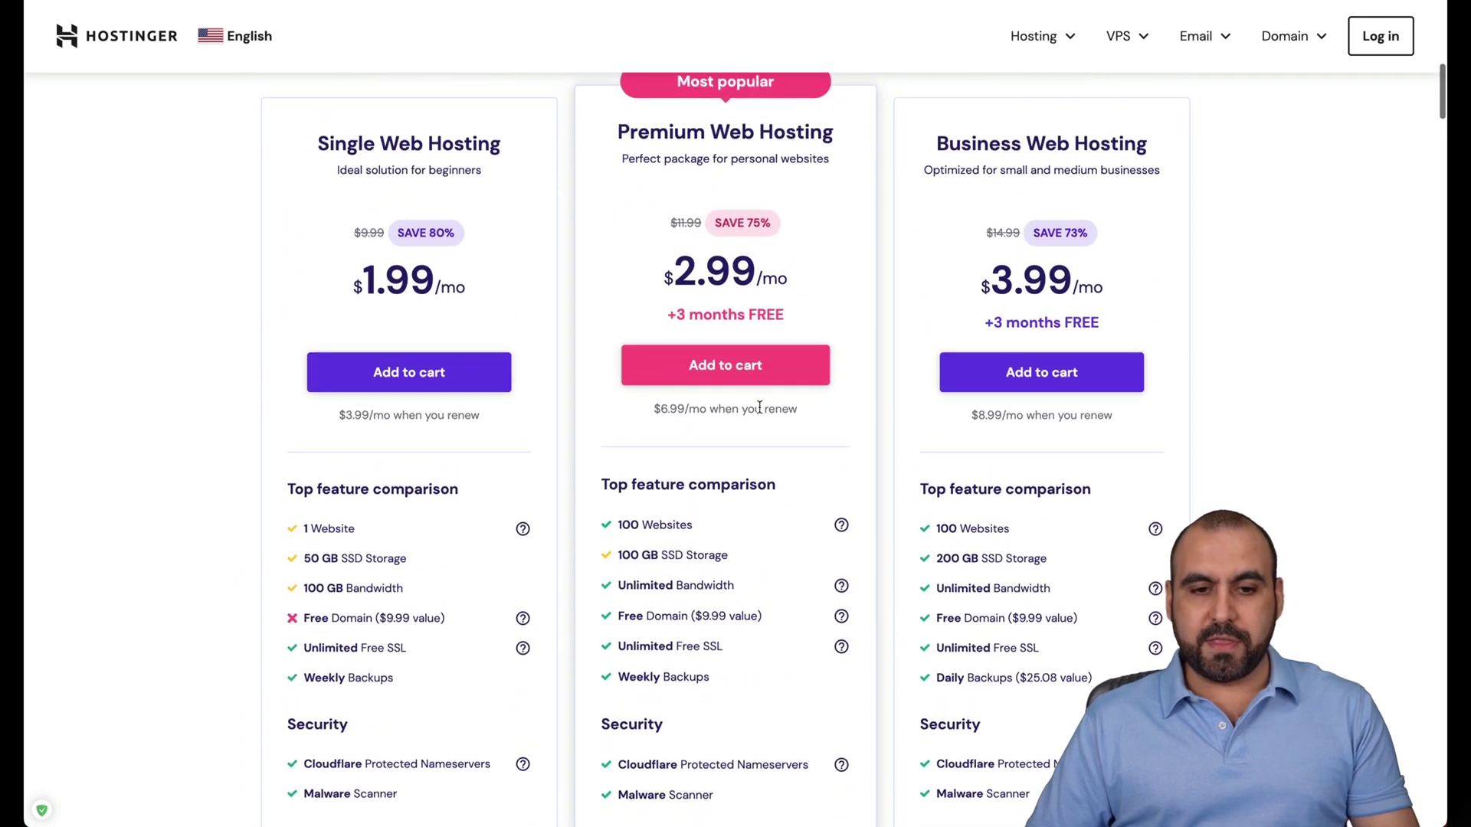
scroll(759, 409, "down", 2)
scroll(759, 409, "down", 2)
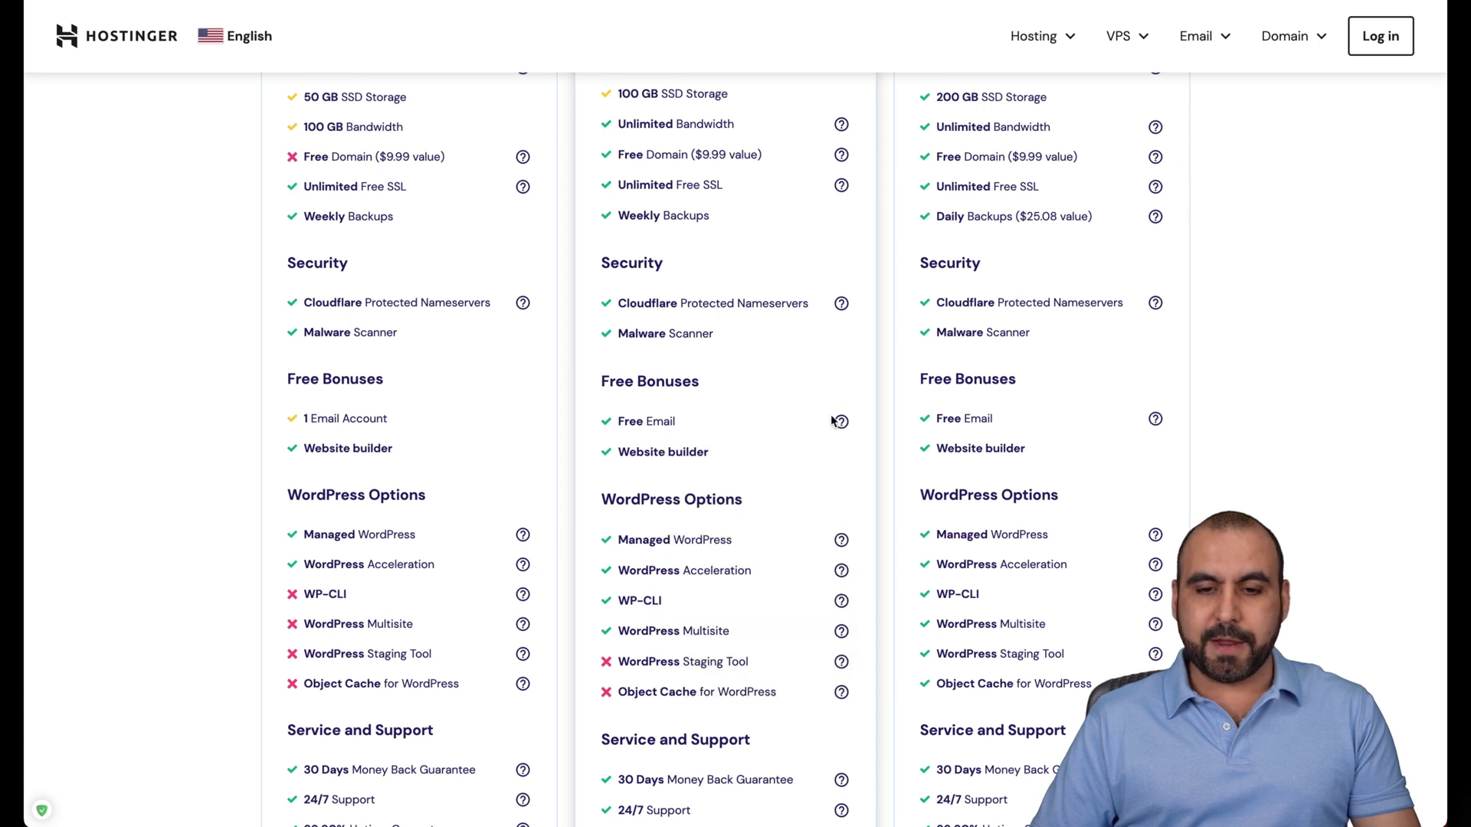
scroll(842, 399, "up", 2)
scroll(842, 400, "up", 1)
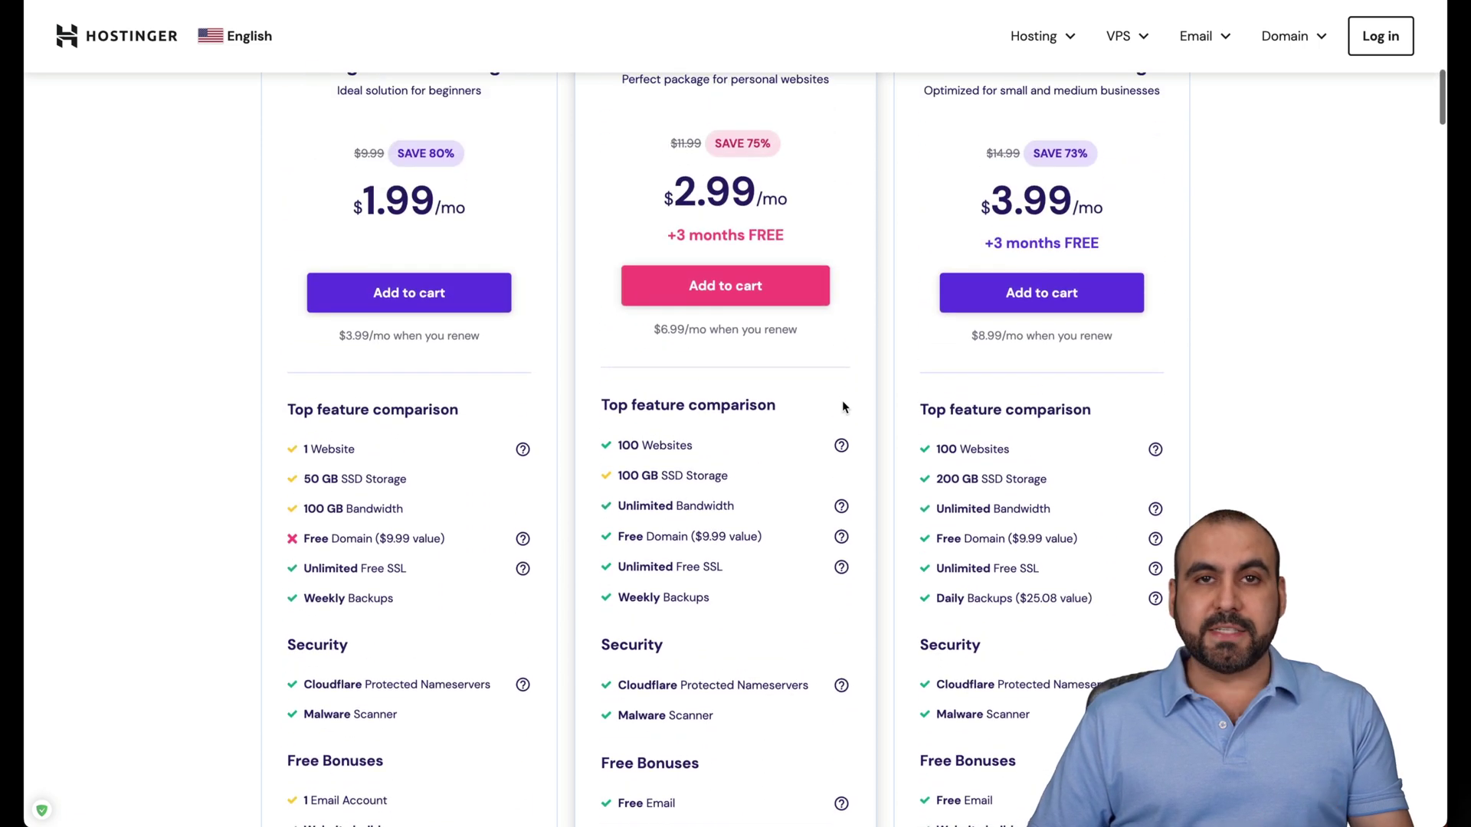
left_click(729, 293)
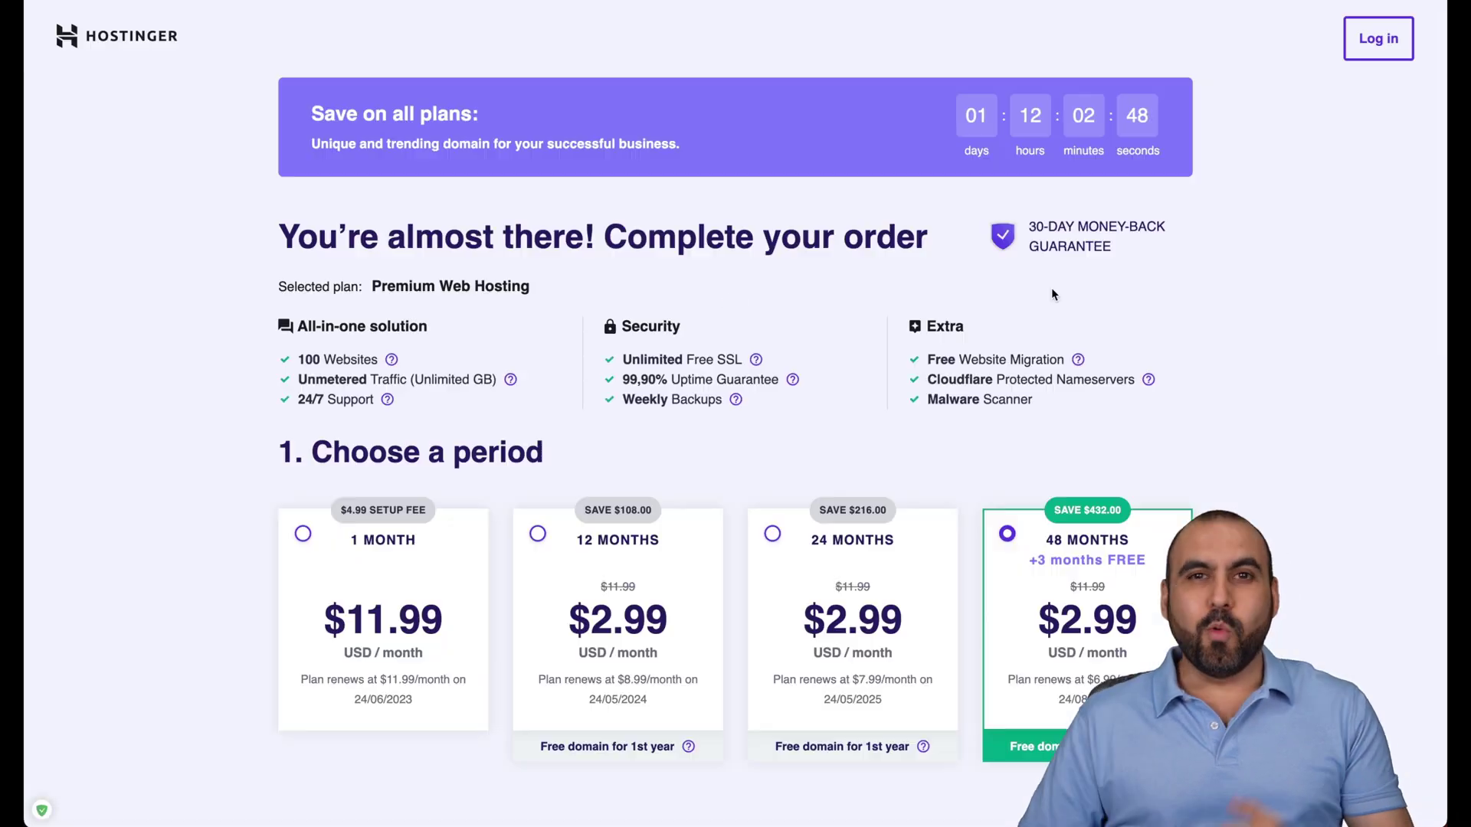
scroll(1052, 288, "down", 1)
scroll(1052, 294, "down", 2)
scroll(1051, 295, "down", 1)
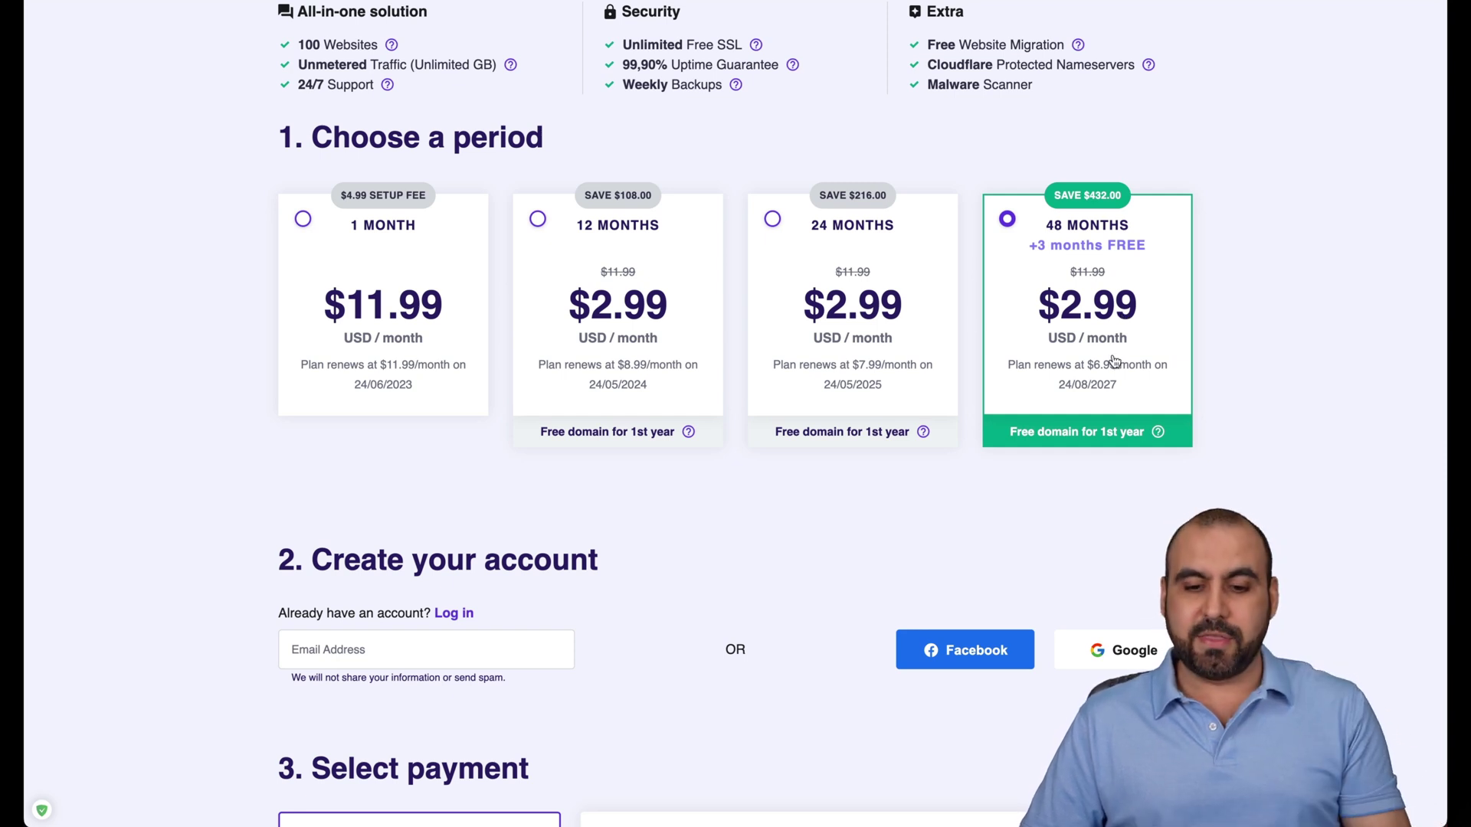
scroll(1113, 361, "down", 5)
scroll(1113, 354, "down", 4)
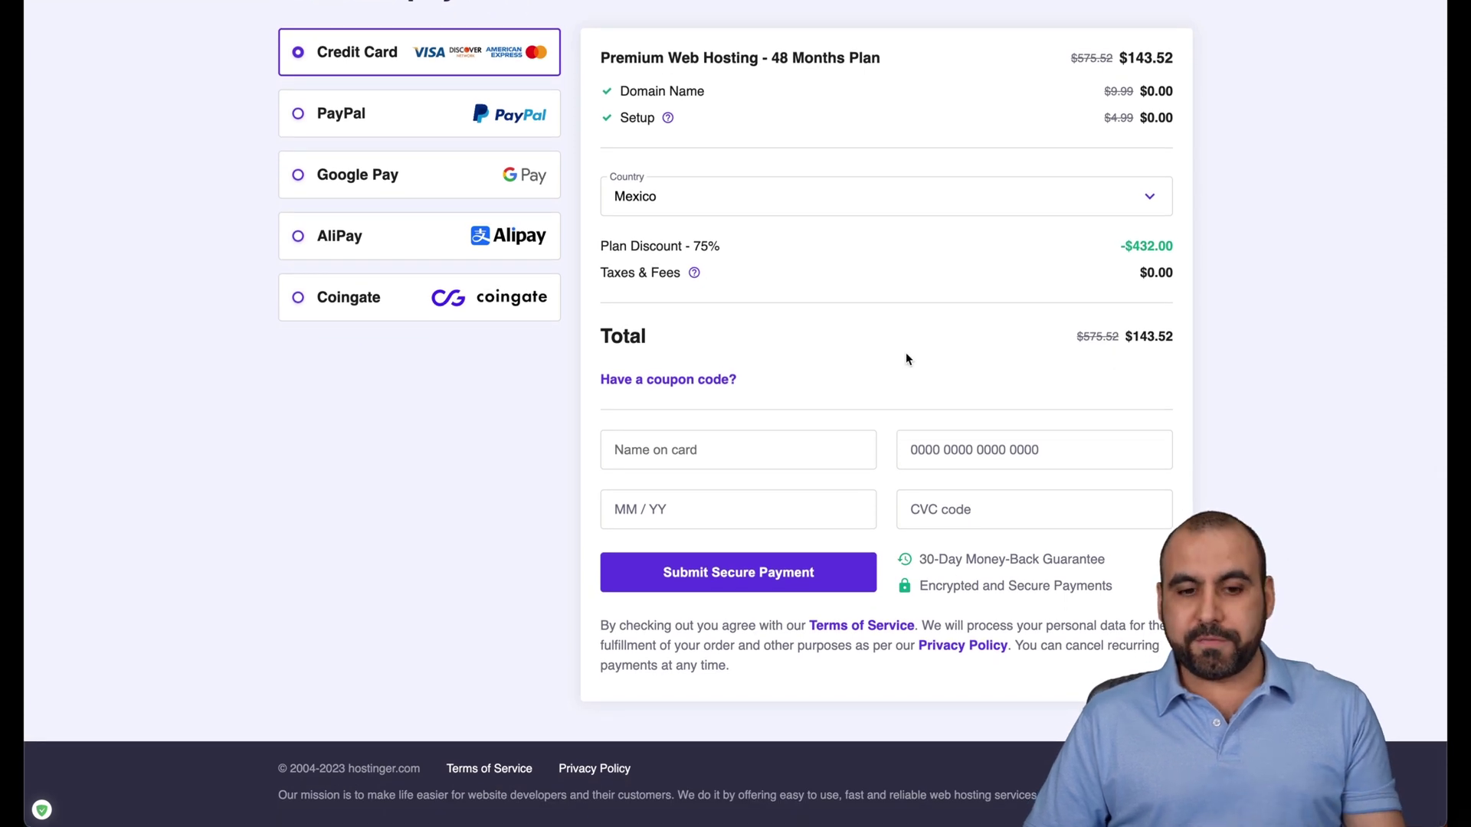
Reveal the coupon code field on the 48-month Premium order page.
left_click(655, 388)
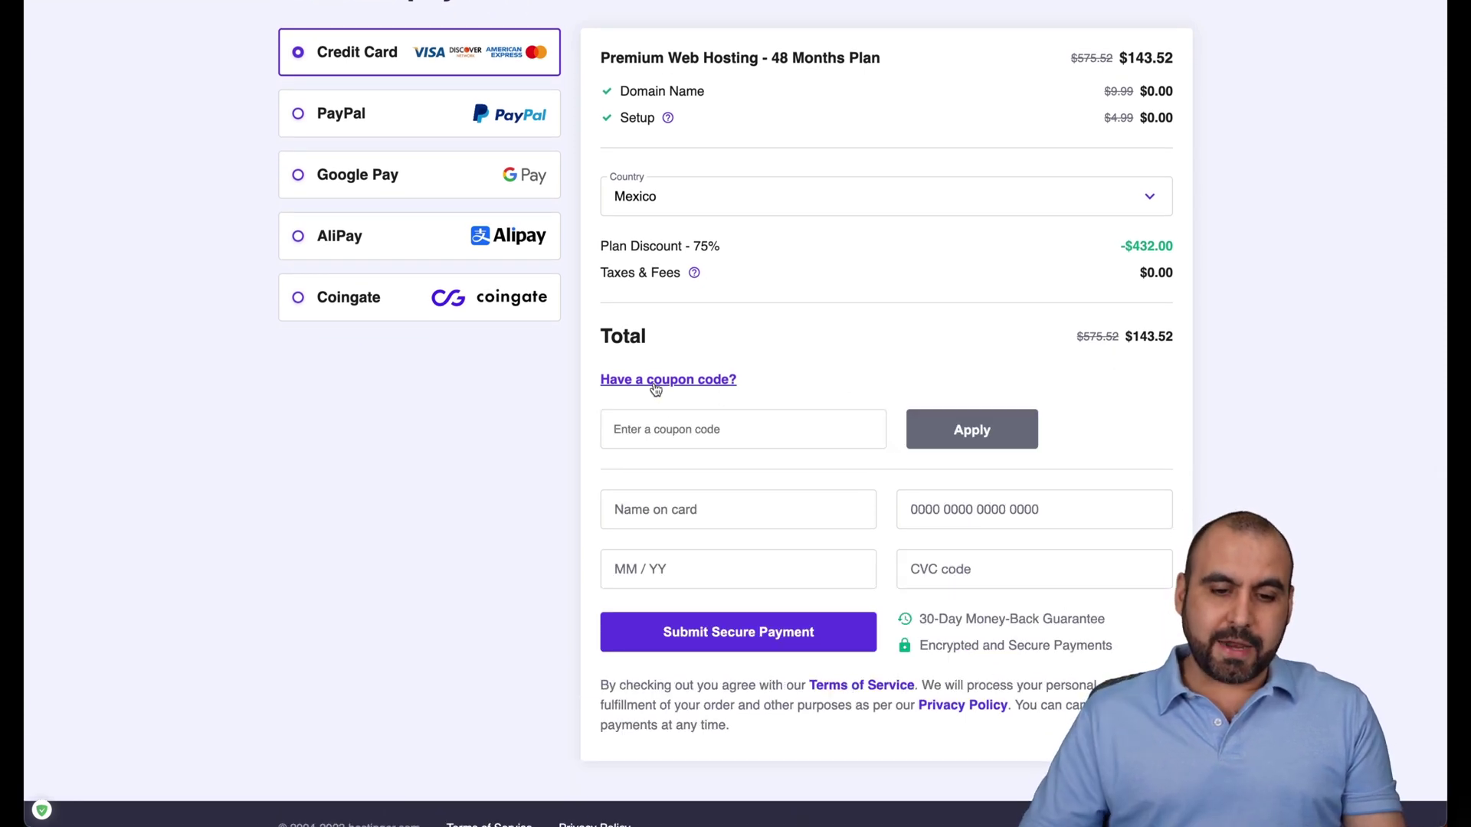
Apply coupon SAASMASTER for a 78% discount and $129.17 total.
left_click(671, 416)
type("SAASMASTER")
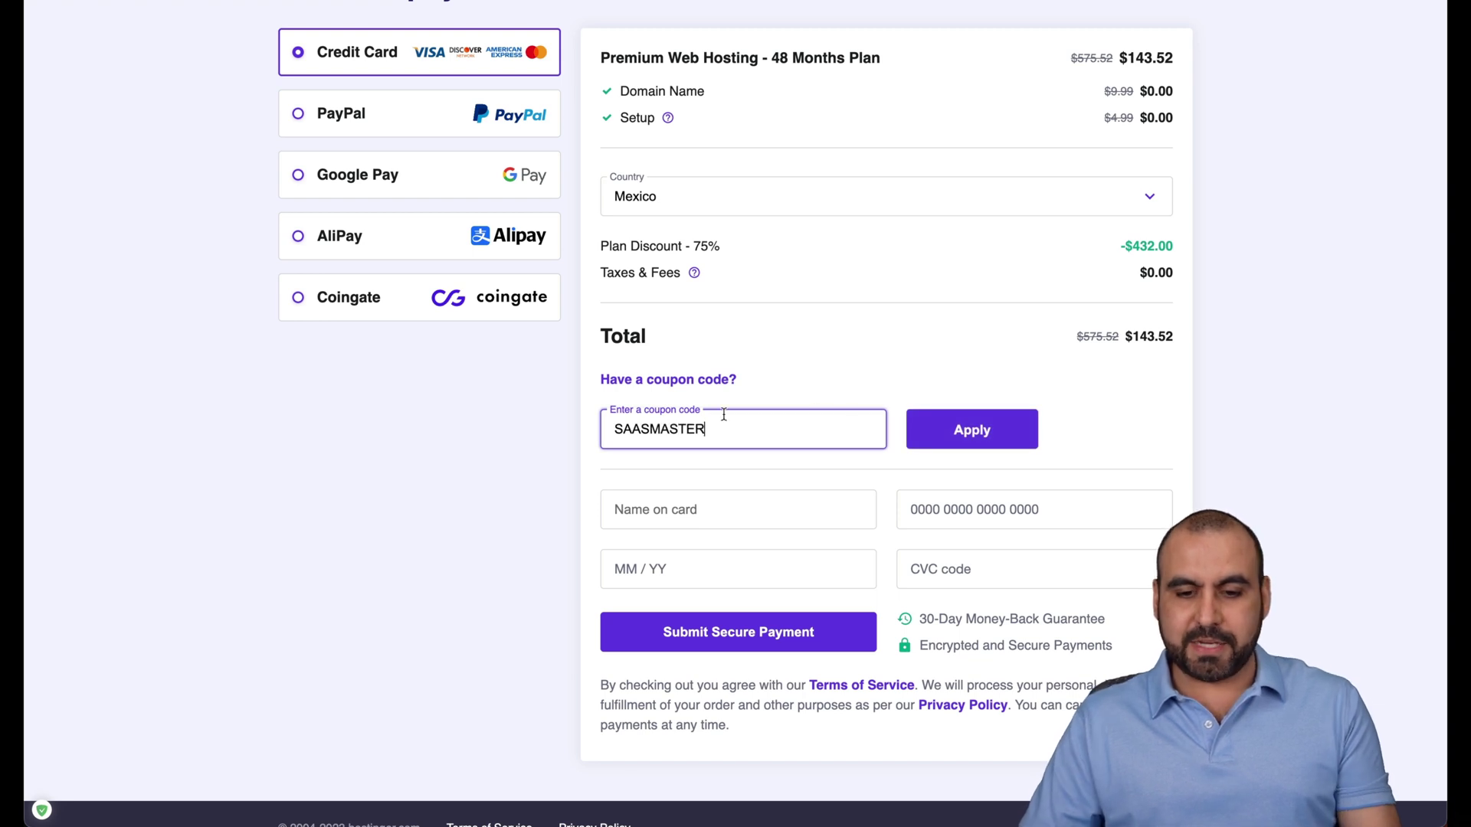
left_click(976, 419)
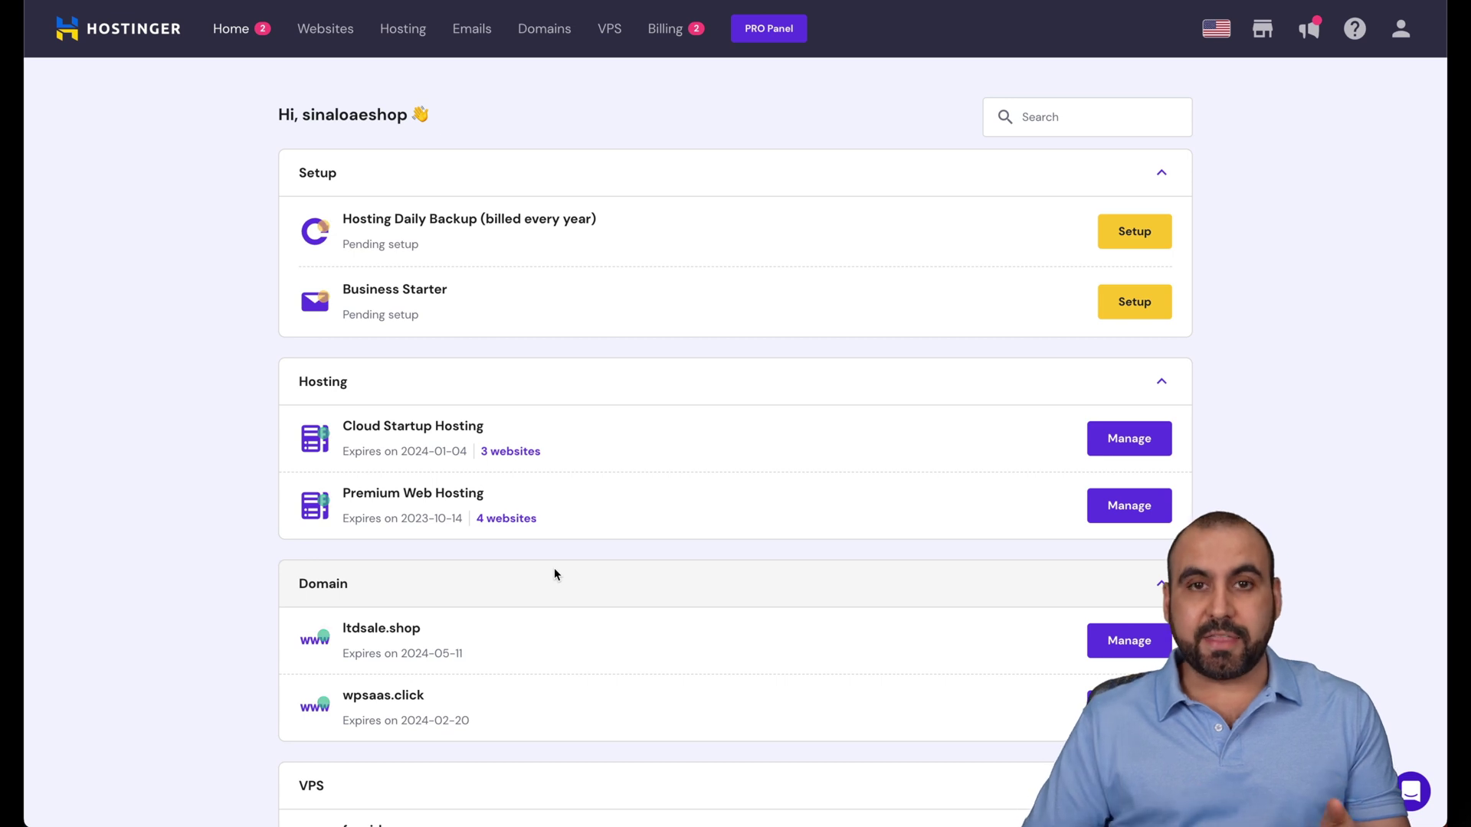
scroll(554, 574, "down", 1)
scroll(554, 574, "down", 4)
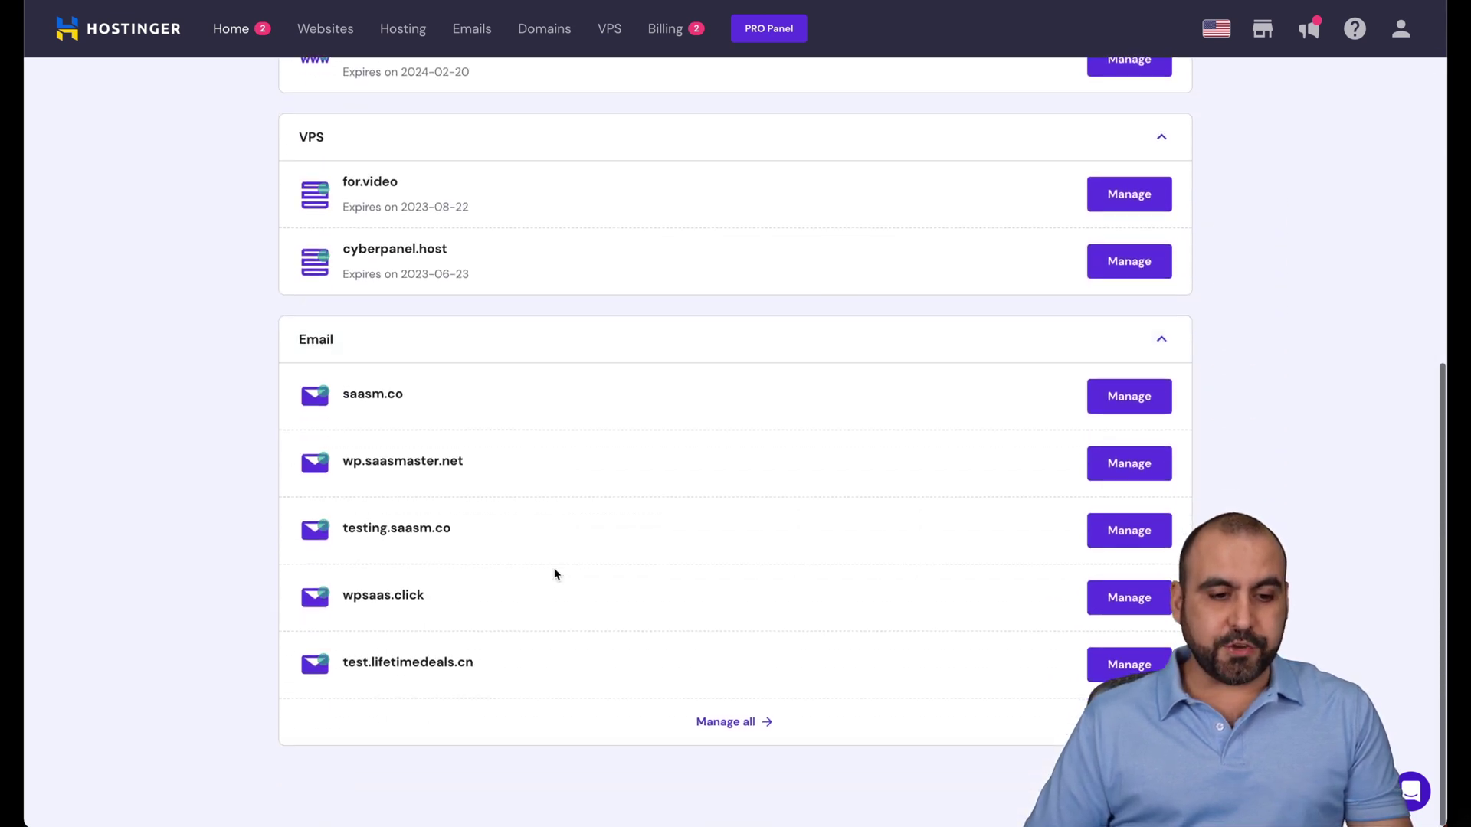
Find wpsaas.click on page 2 of email domains and open its account setup form.
left_click(741, 729)
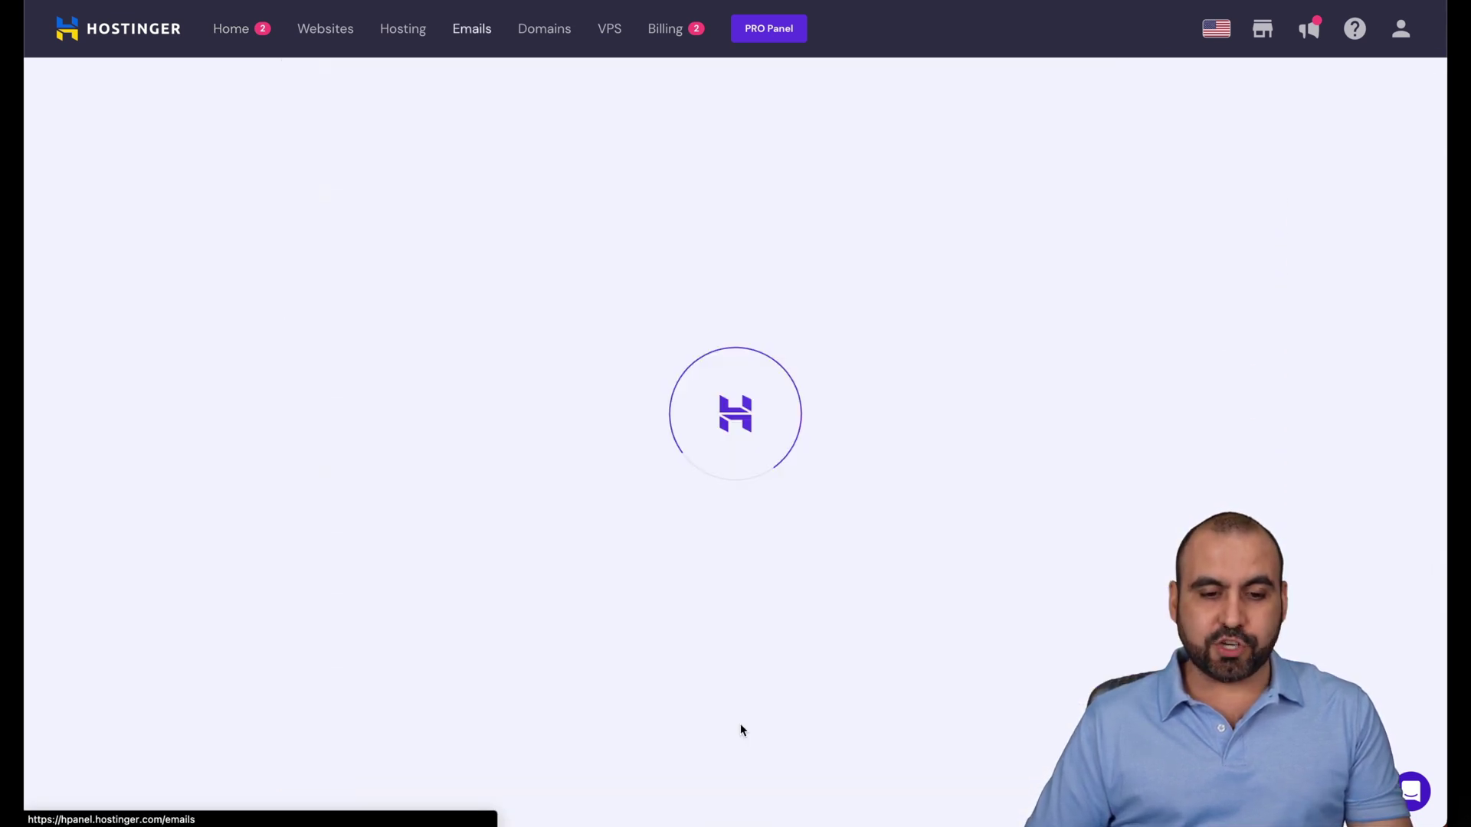
scroll(660, 626, "down", 1)
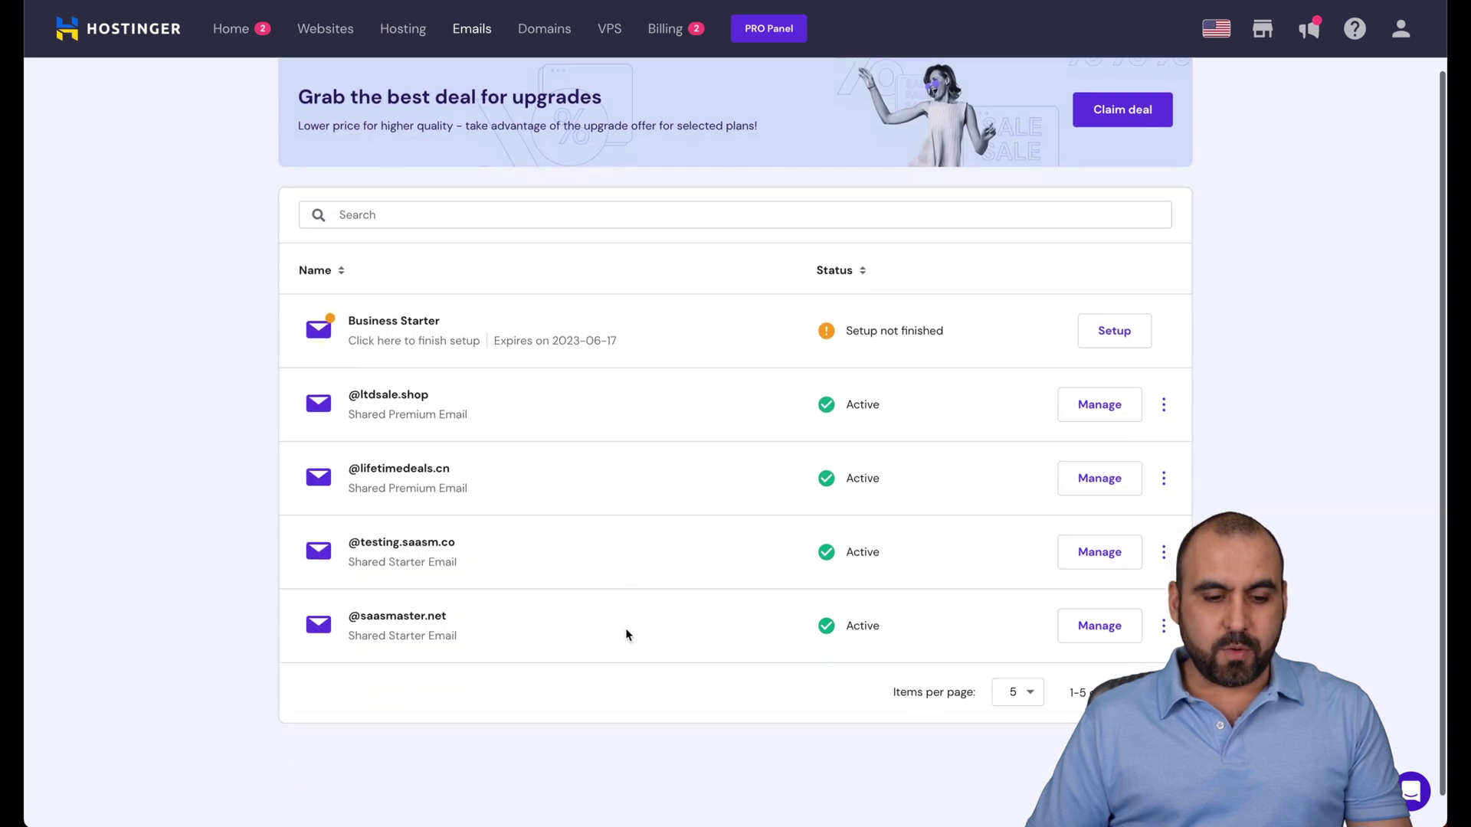
left_click(1155, 687)
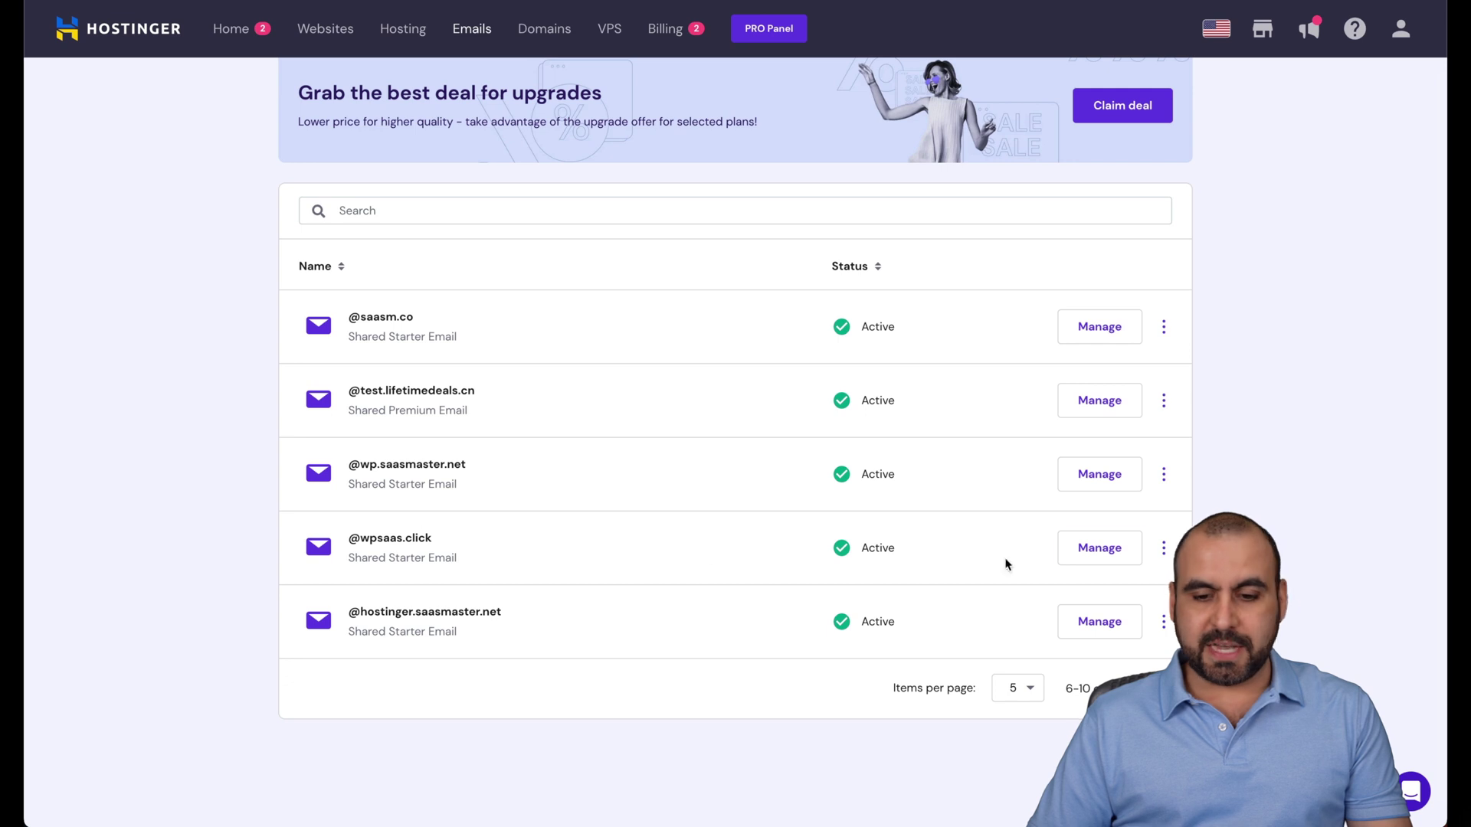
left_click(1124, 548)
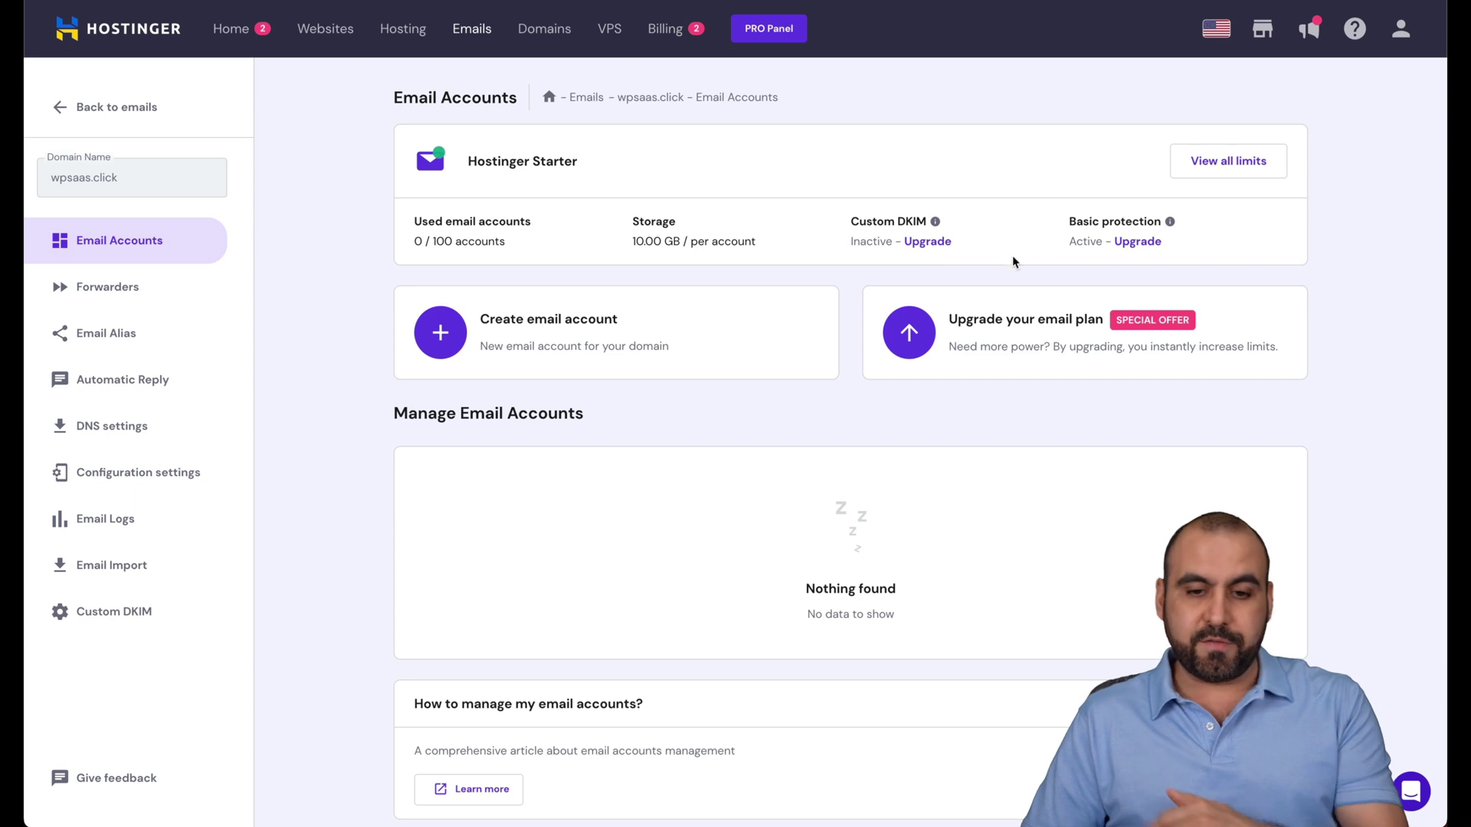
left_click(531, 333)
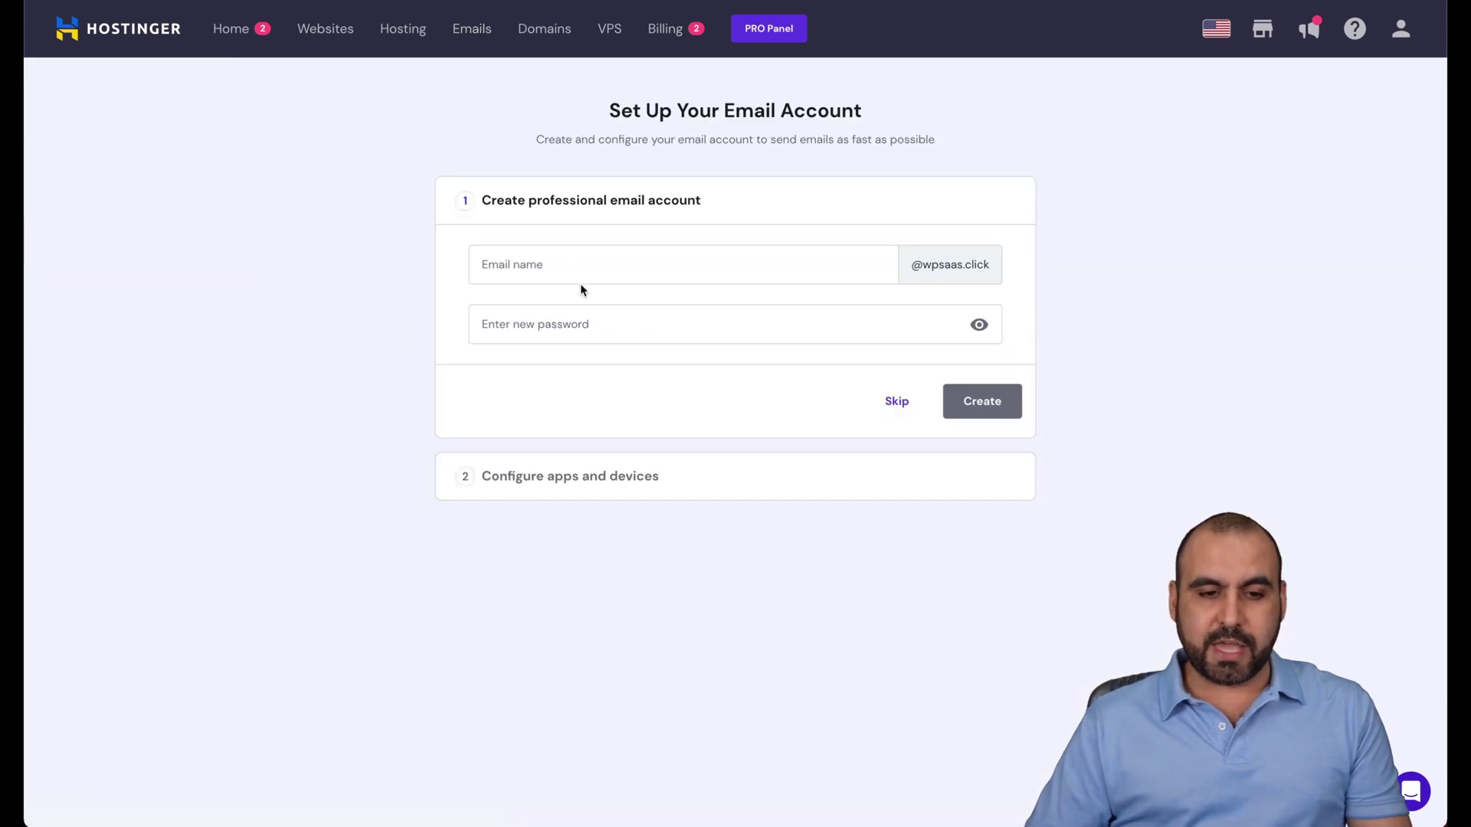
left_click(778, 264)
type("sales")
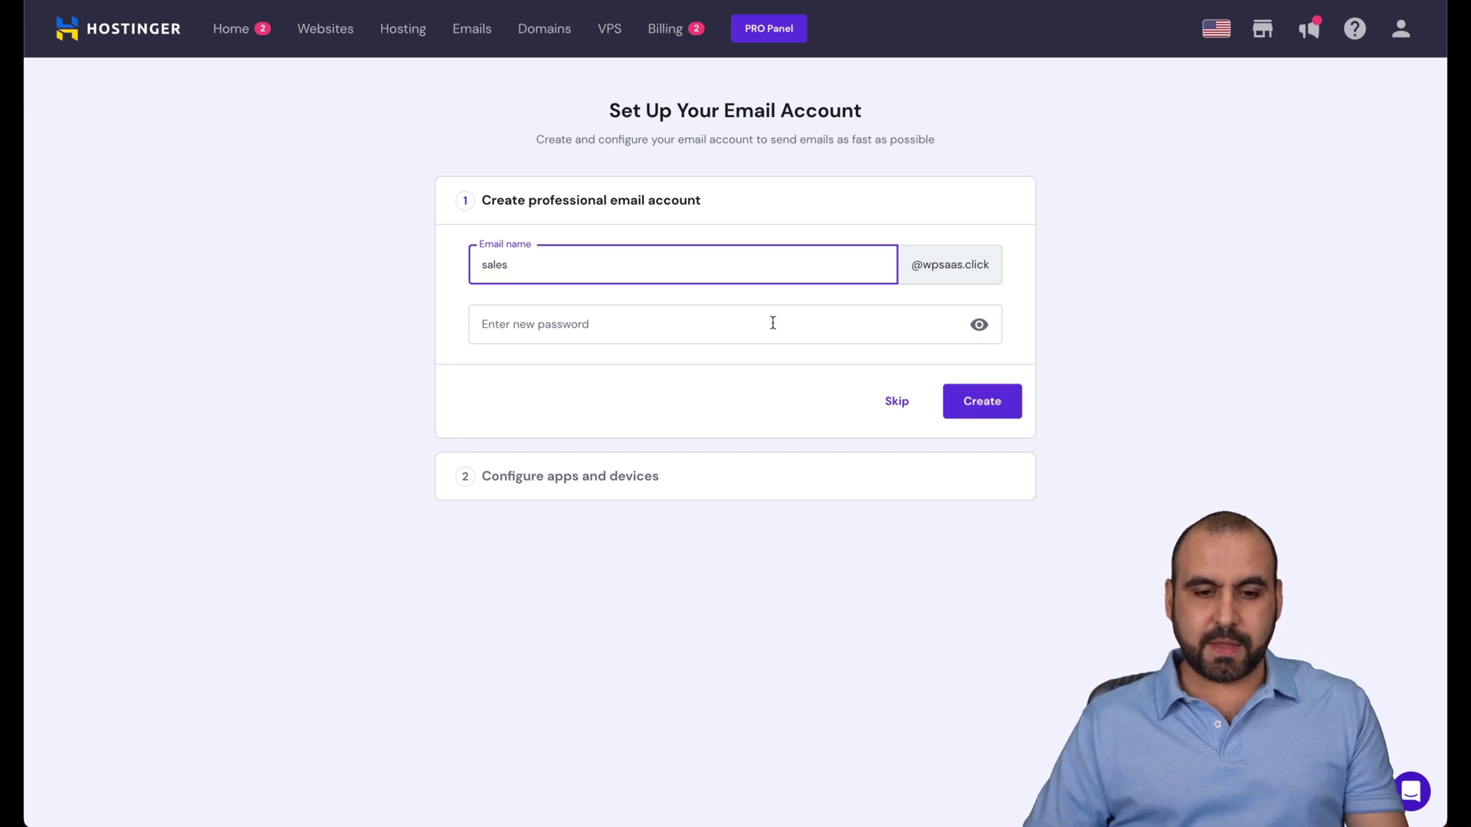
left_click(772, 323)
type("pa")
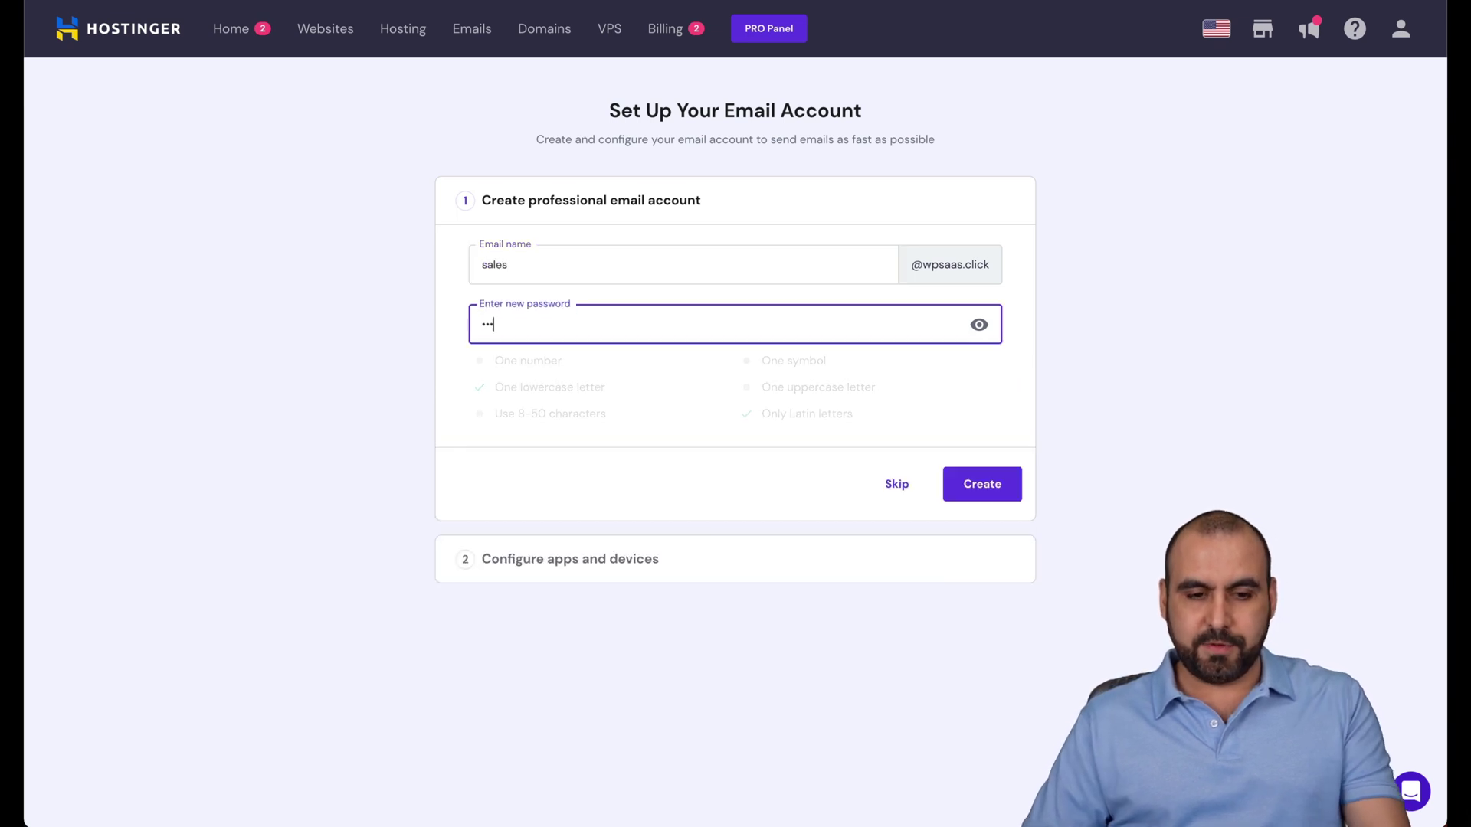
type("sswor")
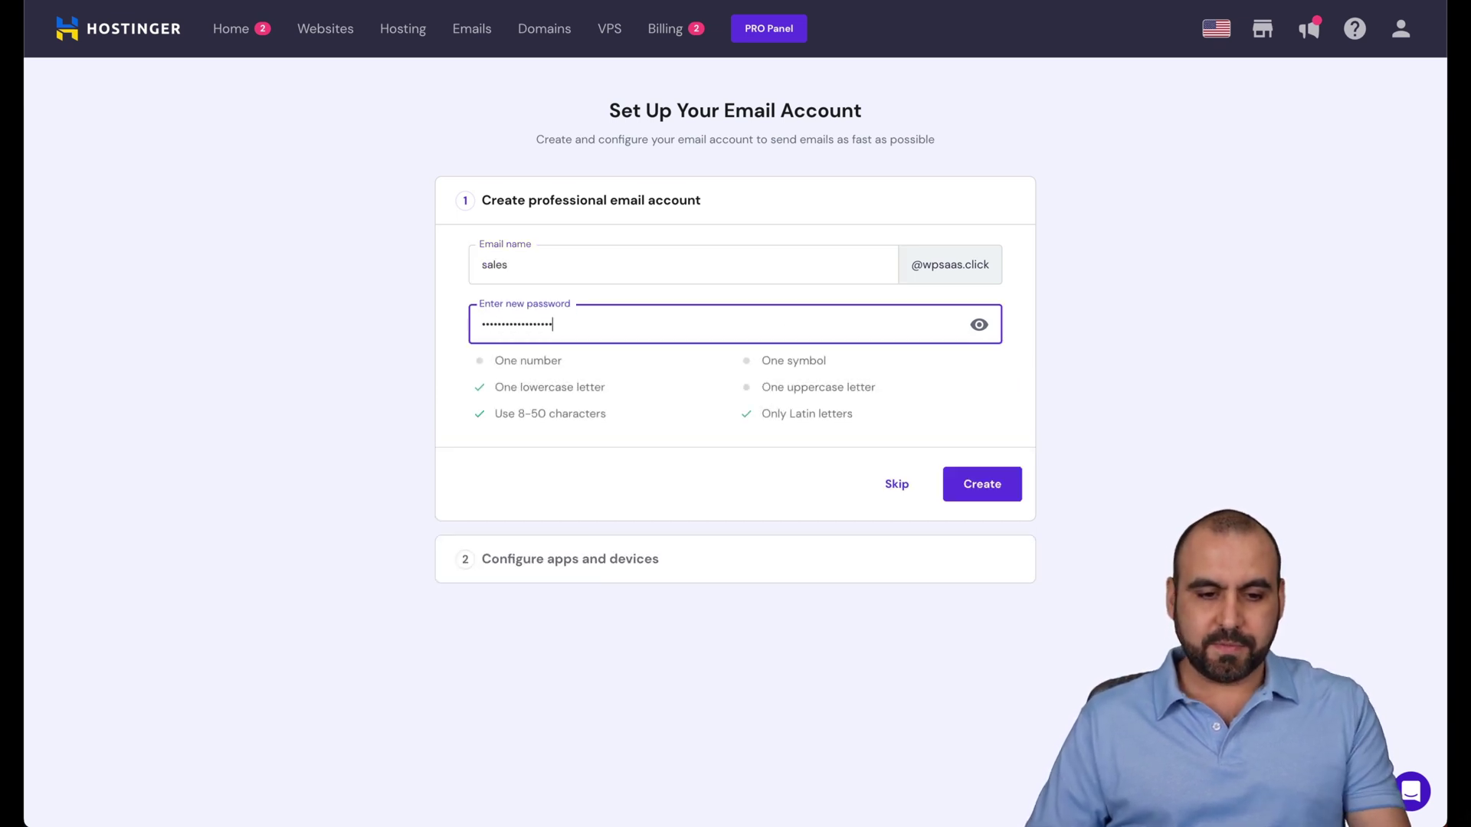
left_click(958, 473)
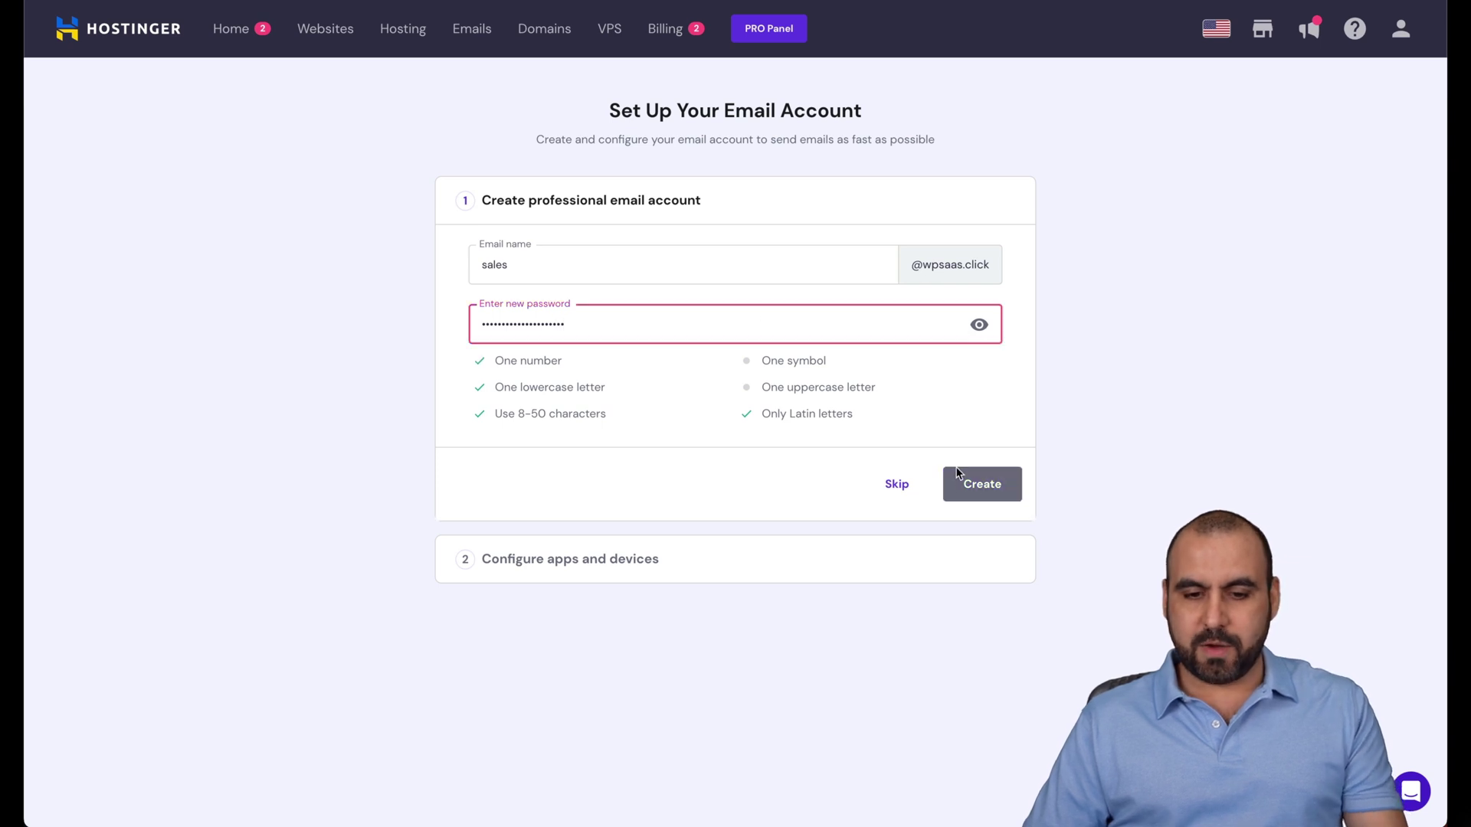
type("P")
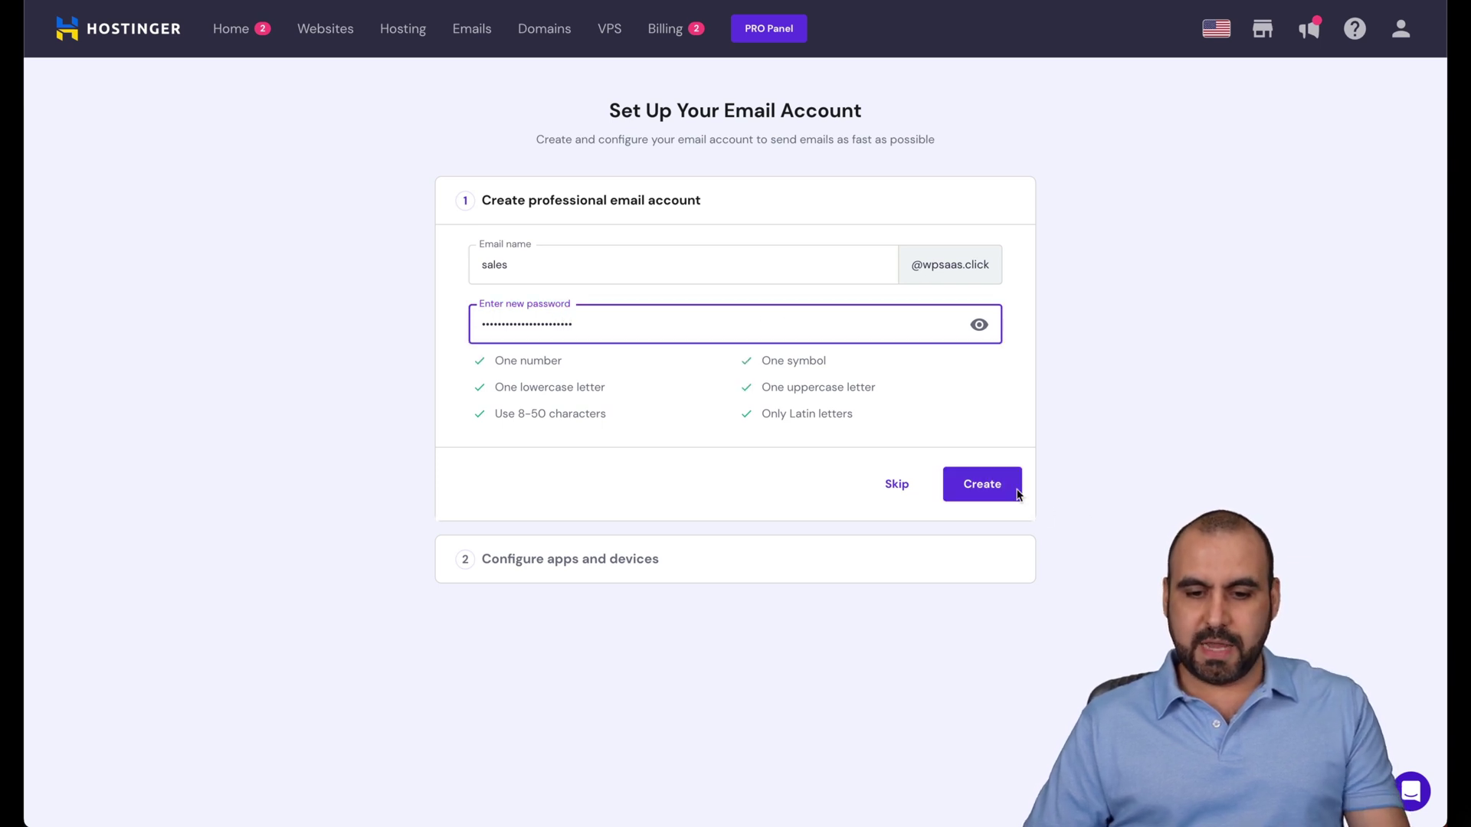
left_click(1000, 488)
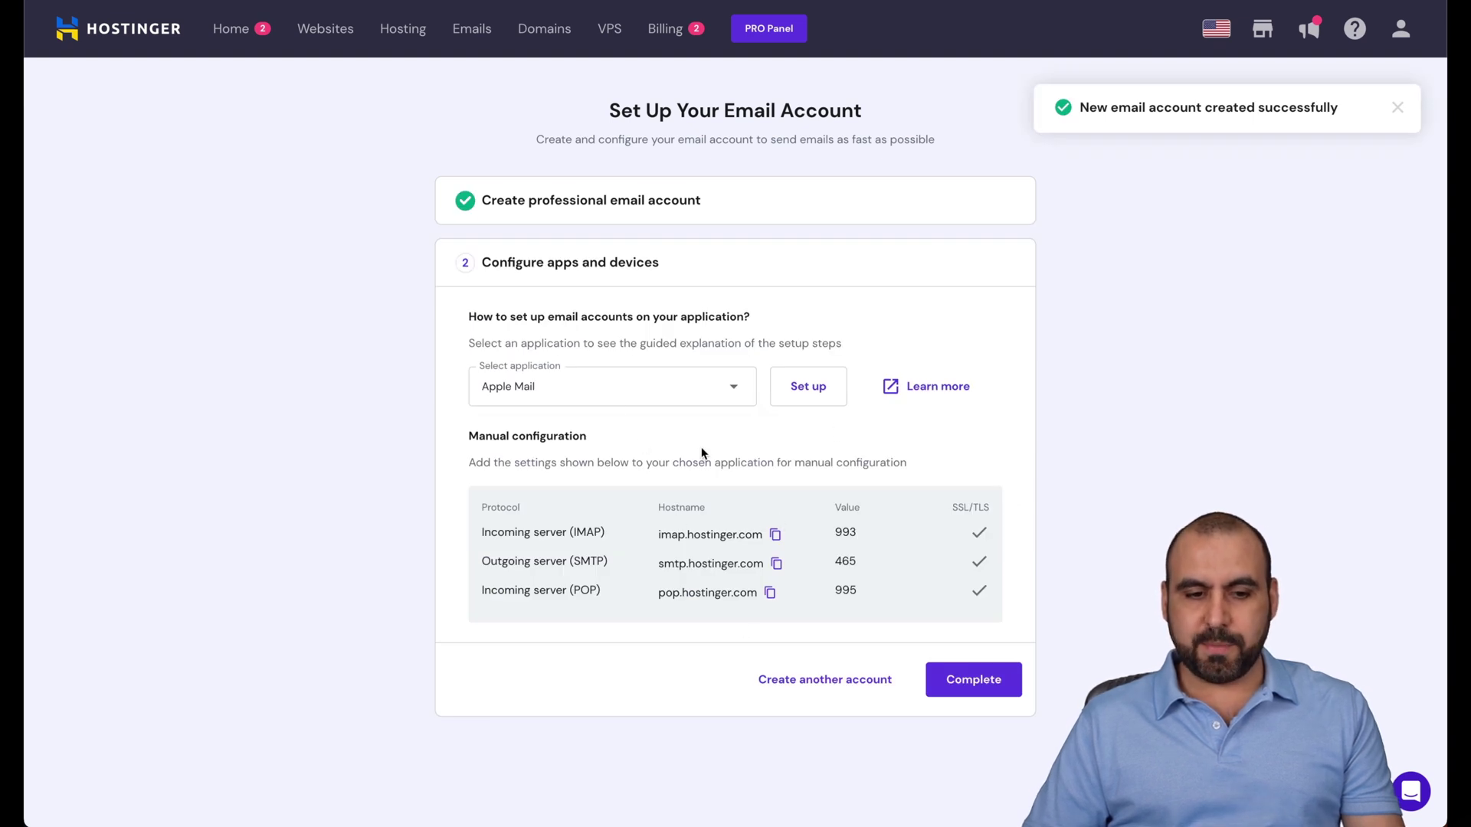
left_click(699, 384)
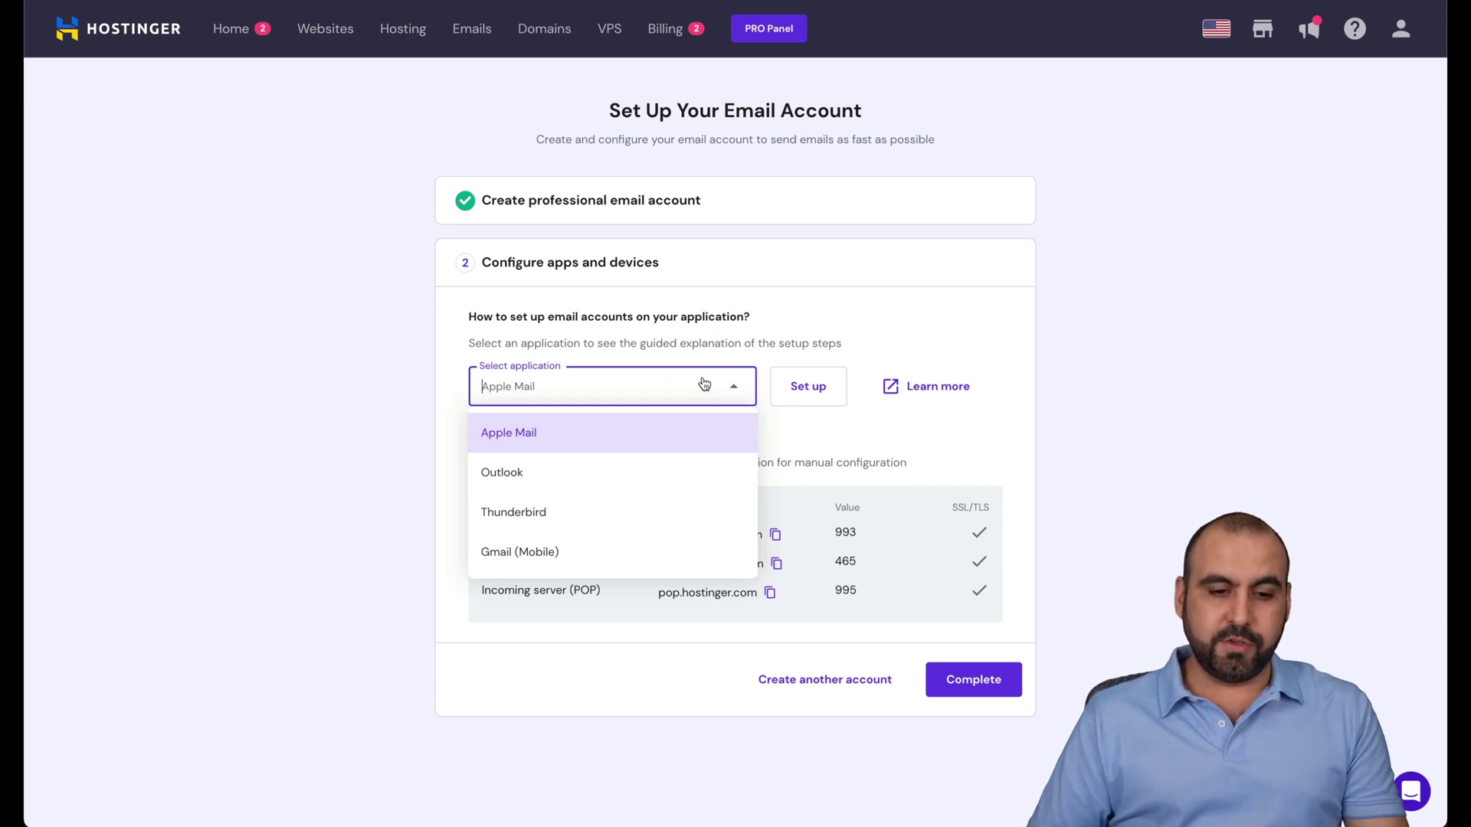
left_click(929, 438)
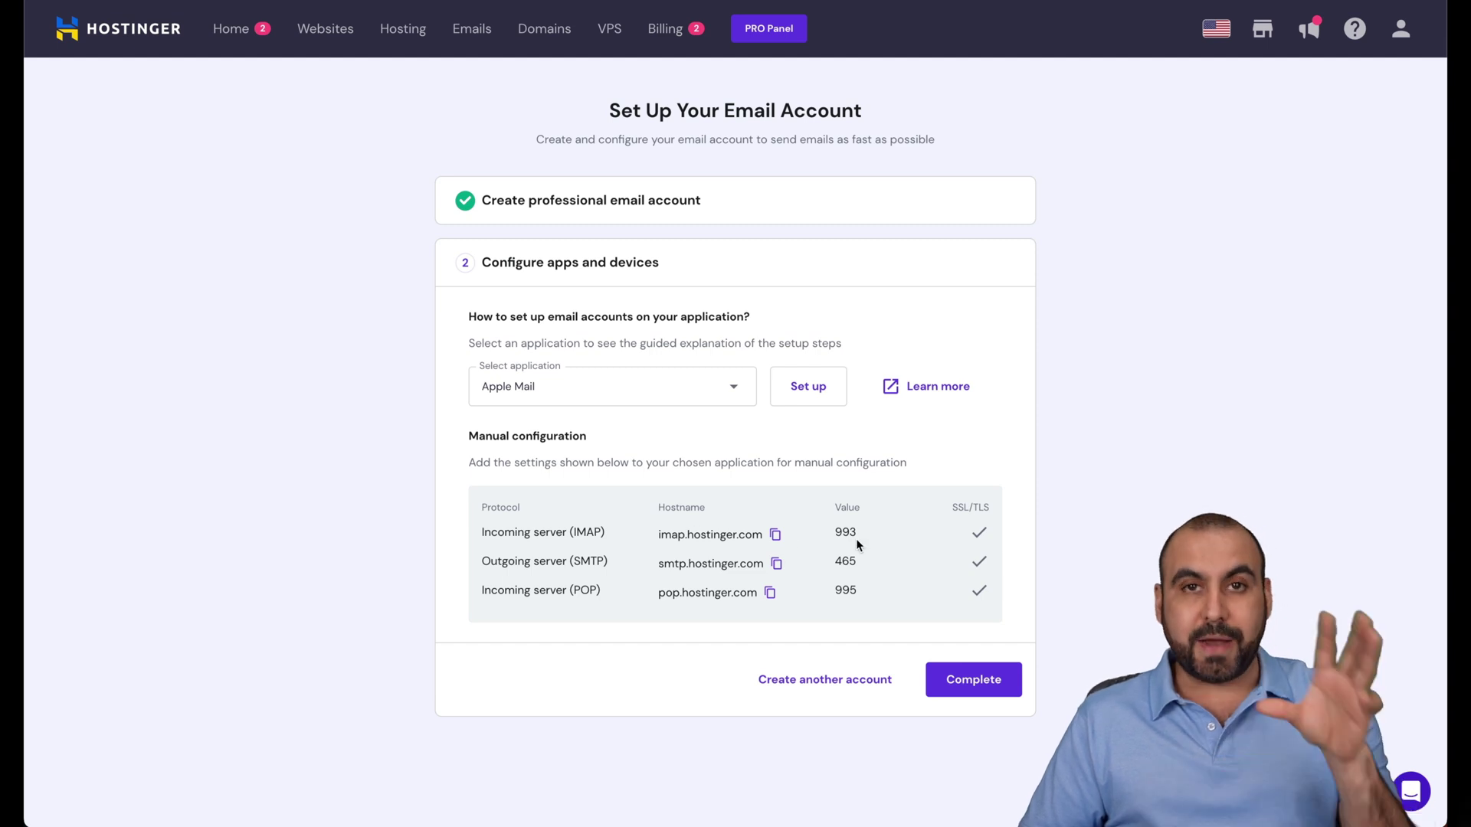
left_click(970, 685)
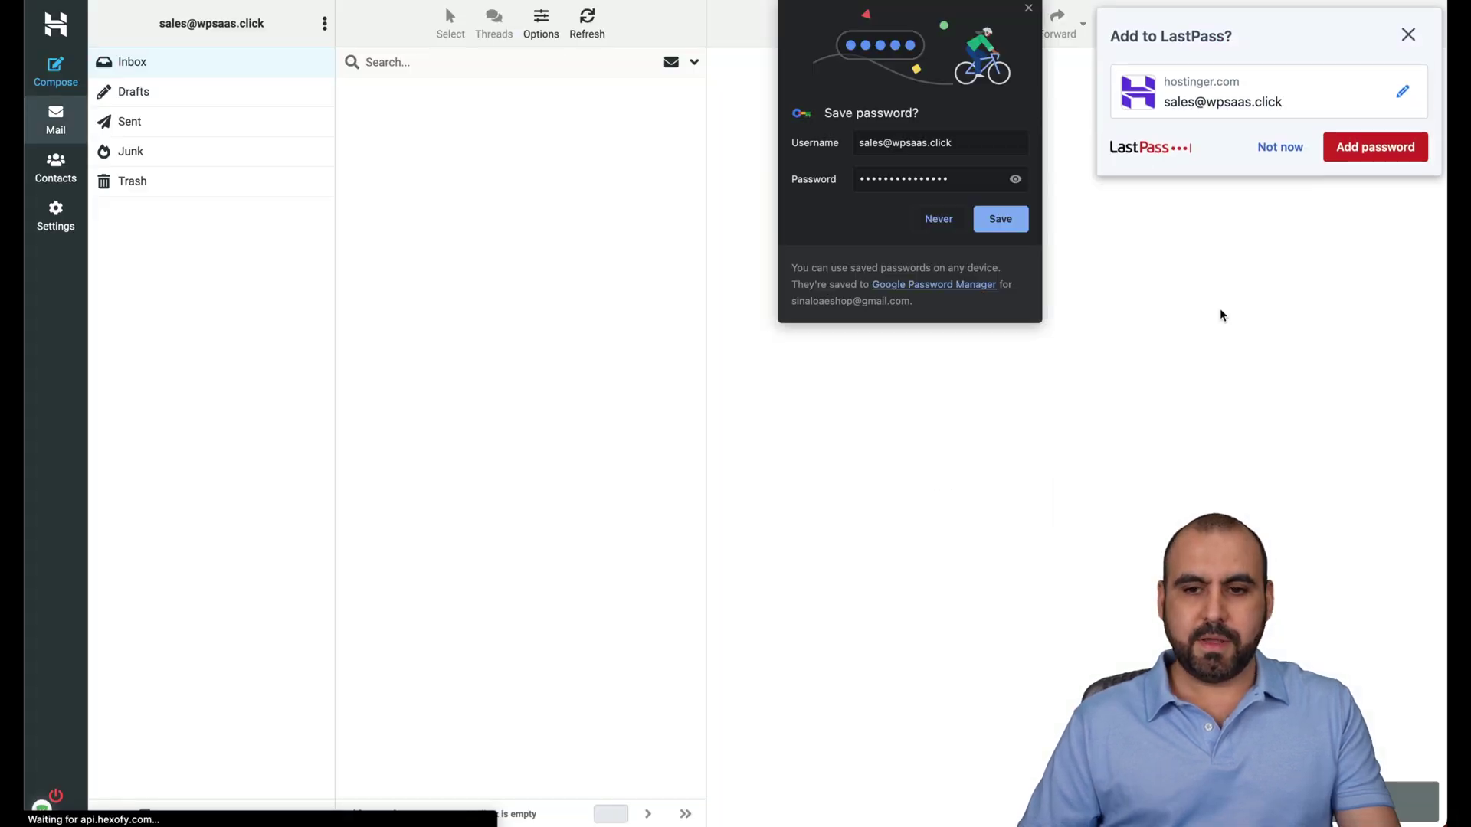
left_click(1280, 147)
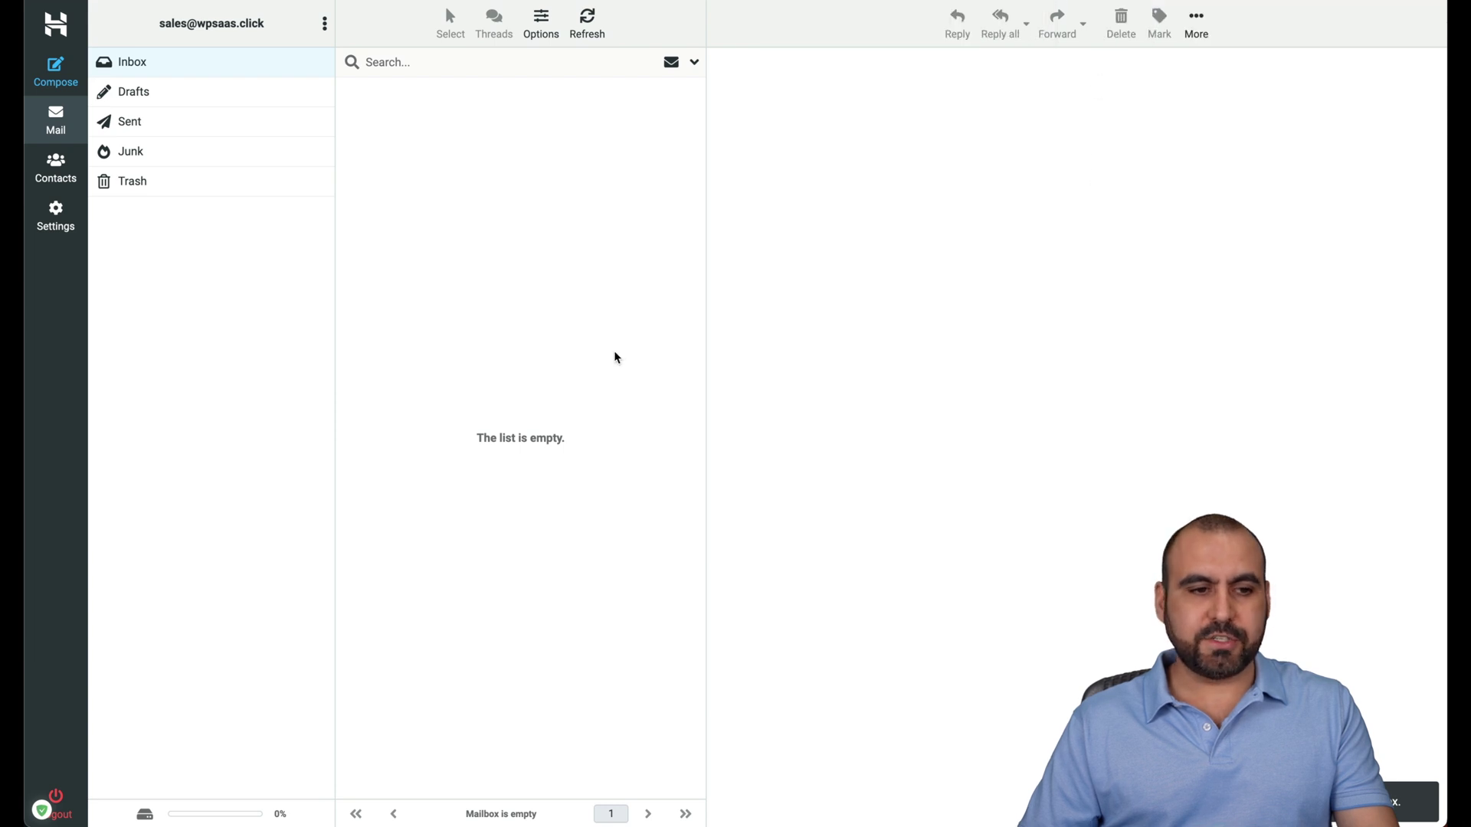